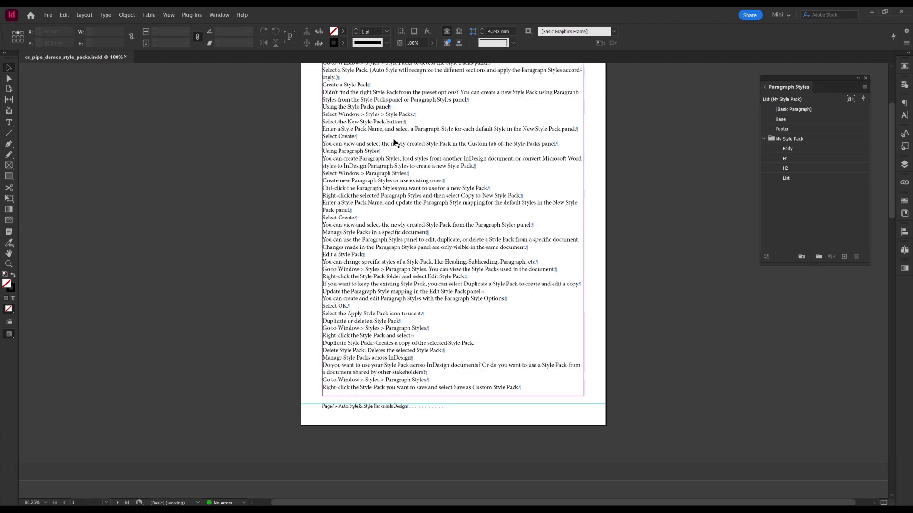
- Bring up the Style Packs presets for the document
{"action": "scroll", "coordinate": [394, 141], "scroll_direction": "up", "scroll_amount": 10}
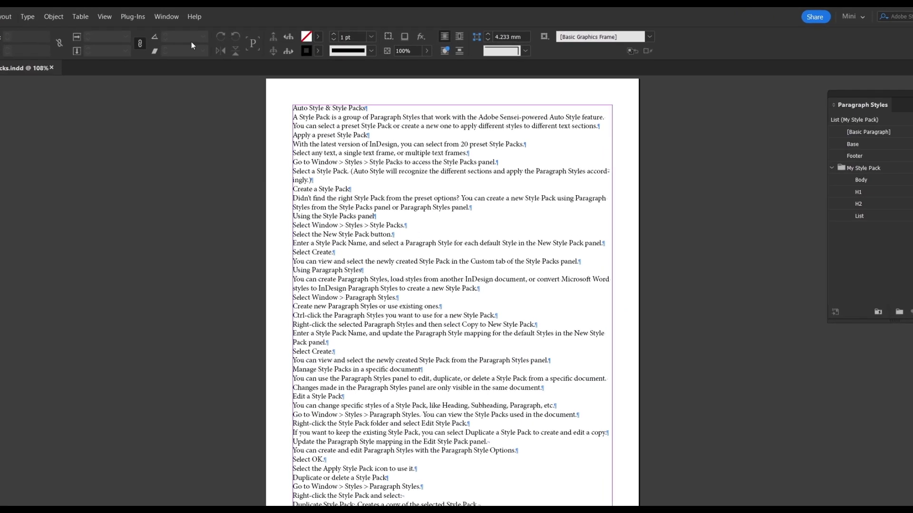
{"action": "left_click", "coordinate": [166, 16]}
{"action": "mouse_move", "coordinate": [201, 232]}
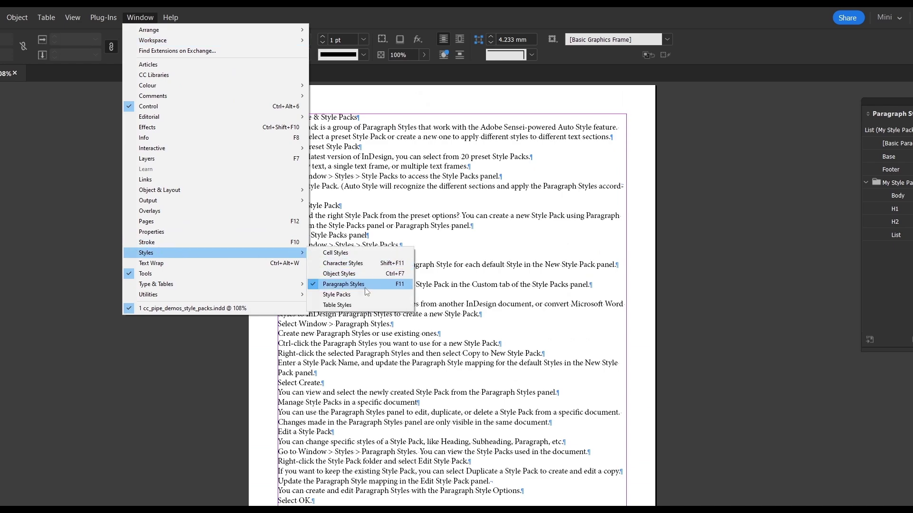
{"action": "left_click", "coordinate": [363, 304]}
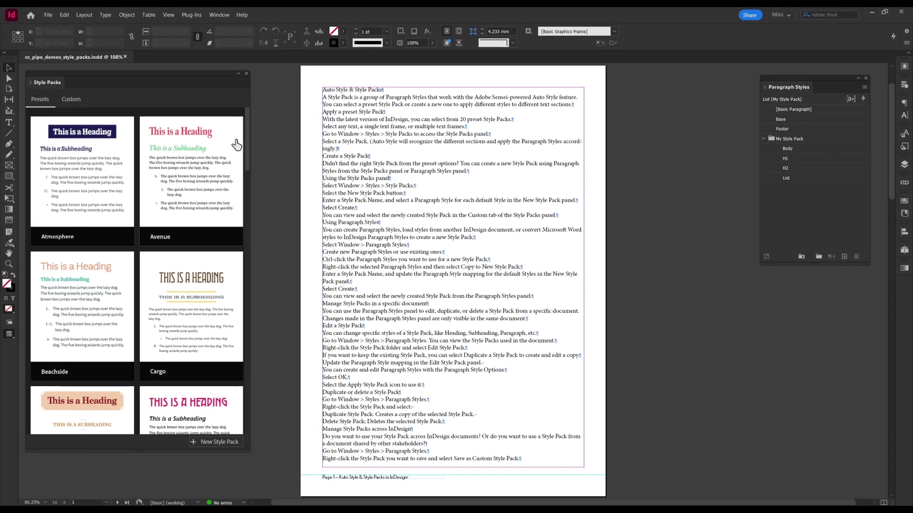
- Browse the preset style packs, apply Atmosphere to the main text frame, dismiss the feedback request and review the styled page
{"action": "scroll", "coordinate": [140, 222], "scroll_direction": "down", "scroll_amount": 3}
{"action": "scroll", "coordinate": [171, 200], "scroll_direction": "down", "scroll_amount": 2}
{"action": "scroll", "coordinate": [171, 200], "scroll_direction": "up", "scroll_amount": 4}
{"action": "left_click", "coordinate": [341, 179]}
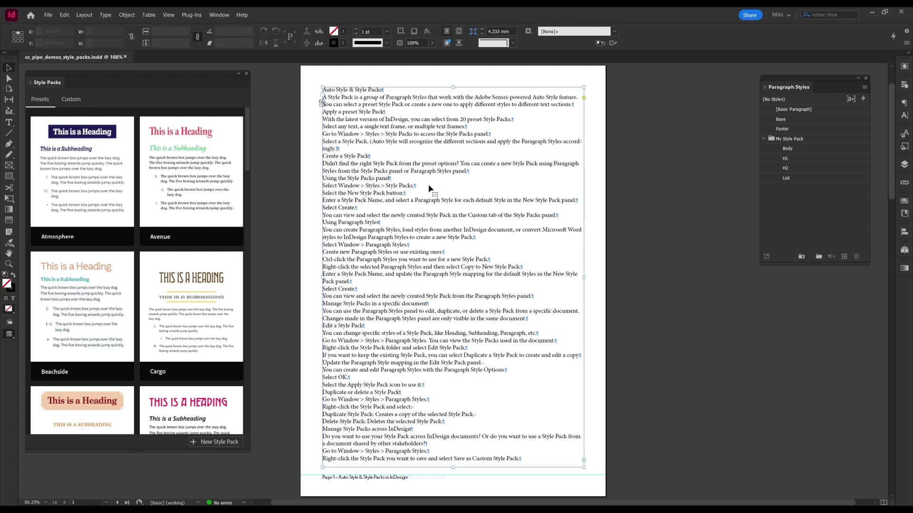
{"action": "left_click", "coordinate": [71, 164]}
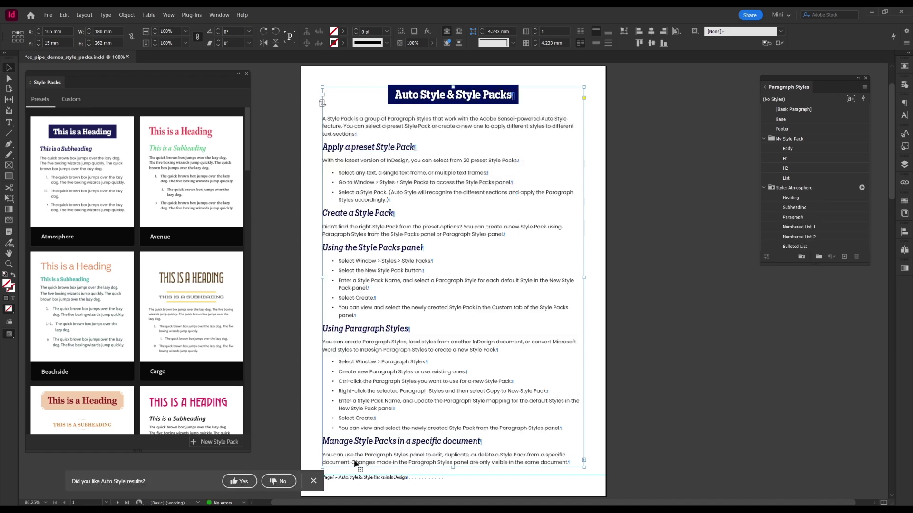
{"action": "left_click", "coordinate": [313, 481]}
{"action": "scroll", "coordinate": [422, 206], "scroll_direction": "down", "scroll_amount": 10}
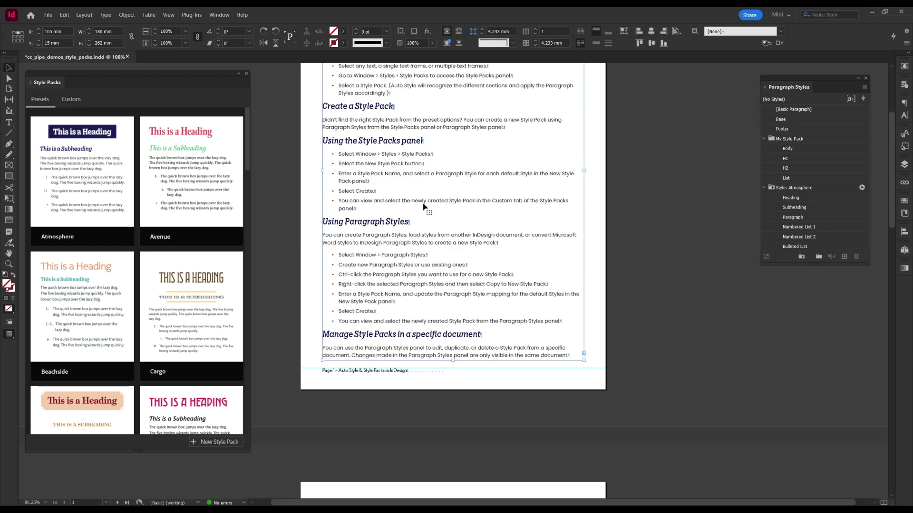
{"action": "scroll", "coordinate": [425, 207], "scroll_direction": "up", "scroll_amount": 10}
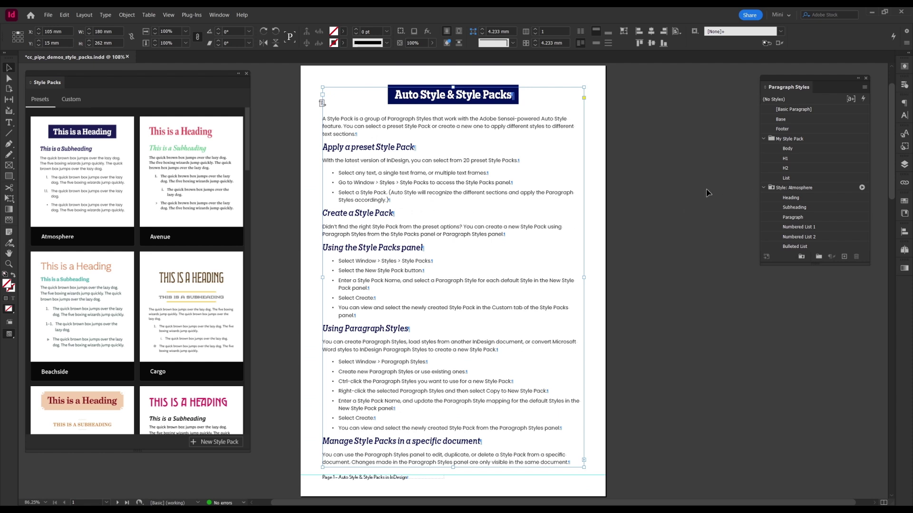
- Deselect the text frame in preview screen mode and lengthen the Paragraph Styles list to show the whole Atmosphere group
{"action": "left_click", "coordinate": [692, 196]}
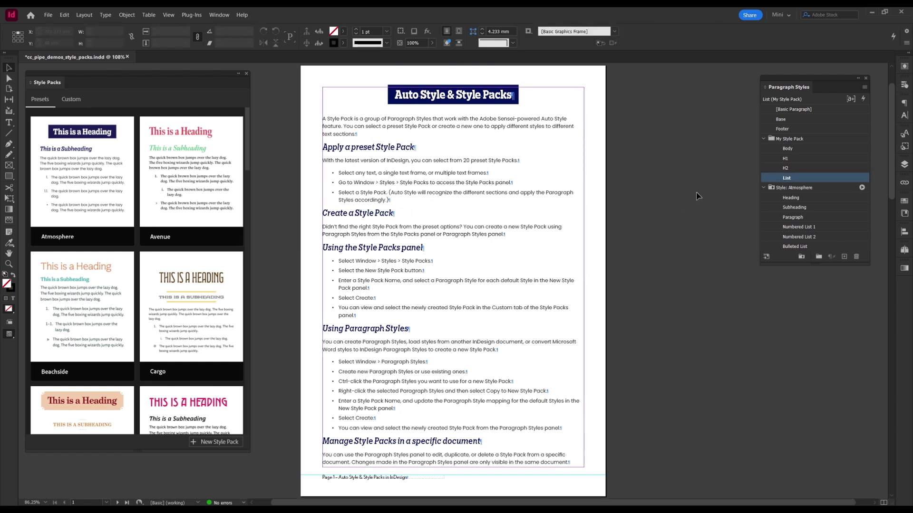
{"action": "key", "text": "w"}
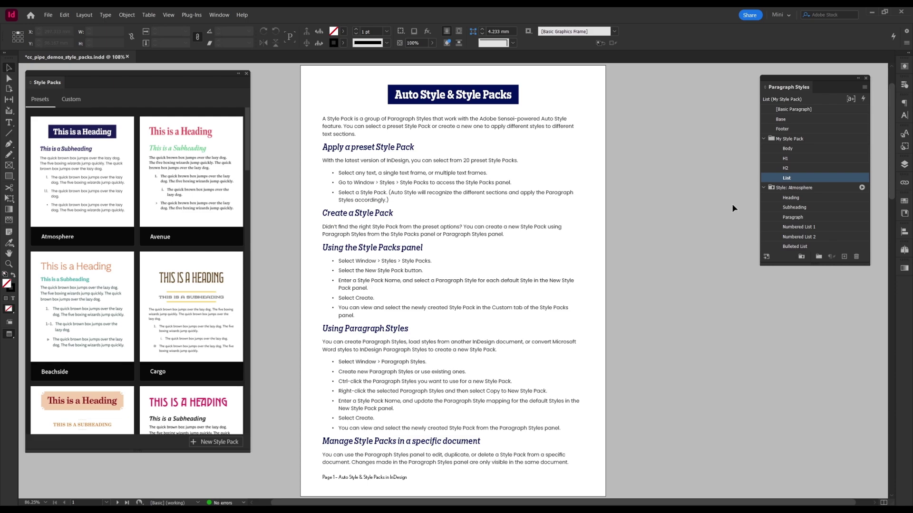
{"action": "left_click_drag", "start_coordinate": [785, 264], "coordinate": [785, 317]}
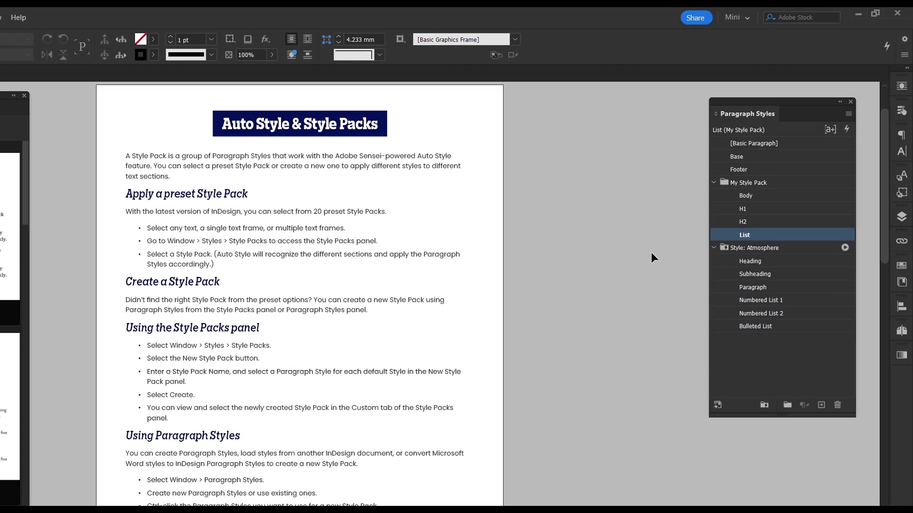
- Edit the Heading style in the Atmosphere pack, raising its font size by three increments
{"action": "left_click", "coordinate": [779, 247]}
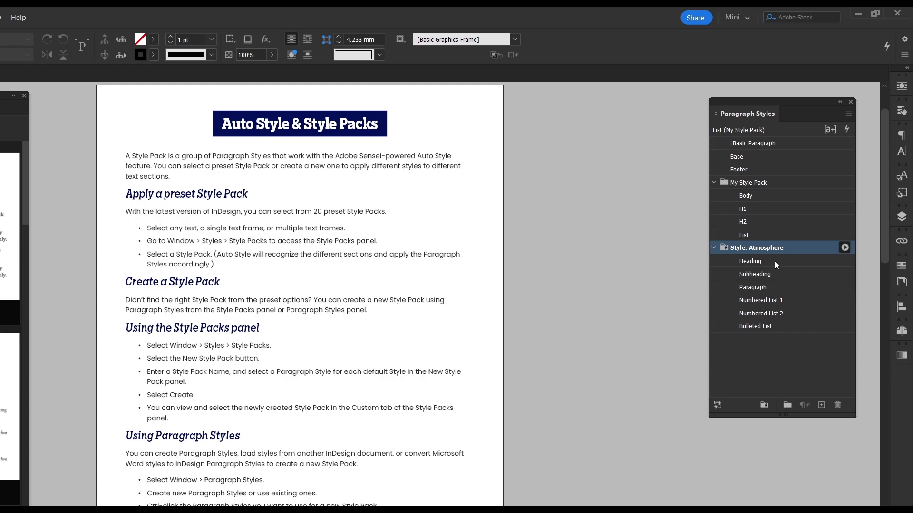
{"action": "right_click", "coordinate": [775, 264]}
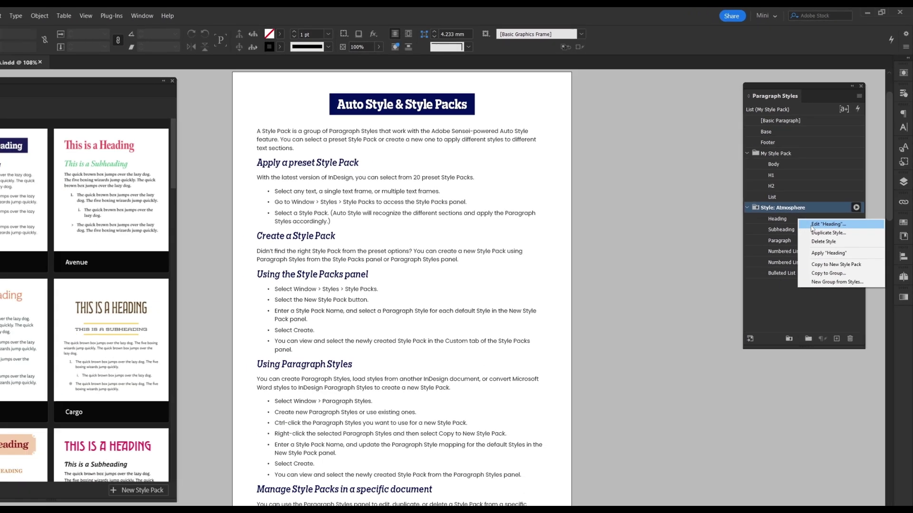
{"action": "left_click", "coordinate": [791, 269]}
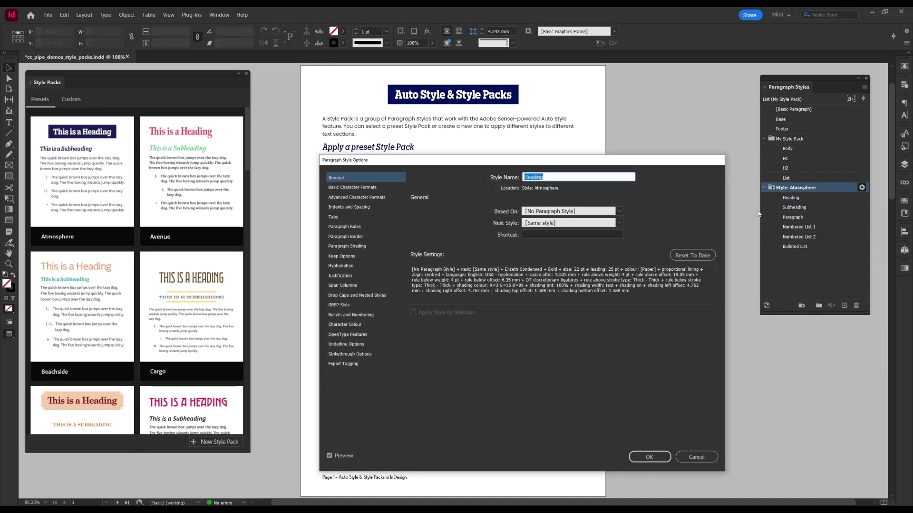
{"action": "left_click", "coordinate": [366, 187]}
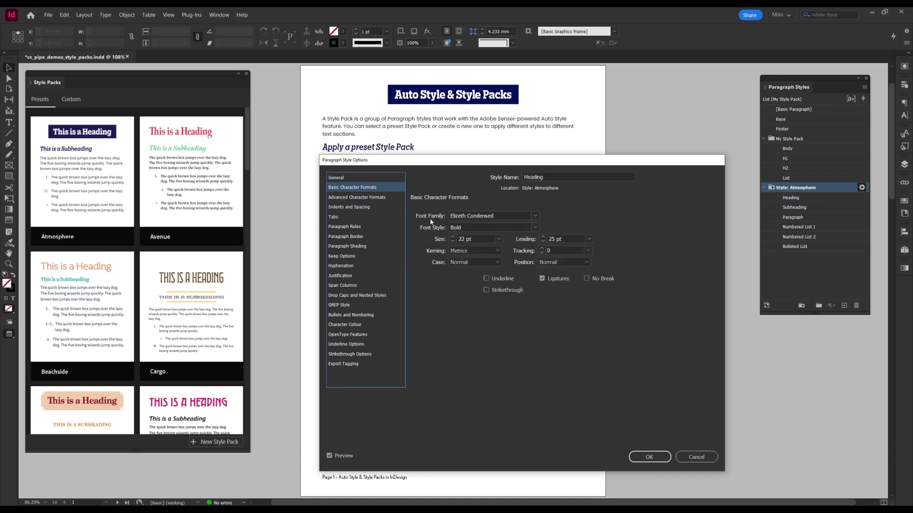
{"action": "left_click", "coordinate": [454, 238]}
{"action": "left_click", "coordinate": [454, 238]}
{"action": "left_click", "coordinate": [454, 238]}
- Set the Heading style's alignment to left and accept the style changes
{"action": "left_click", "coordinate": [348, 207]}
{"action": "left_click", "coordinate": [480, 216]}
{"action": "left_click", "coordinate": [476, 225]}
{"action": "left_click", "coordinate": [650, 456]}
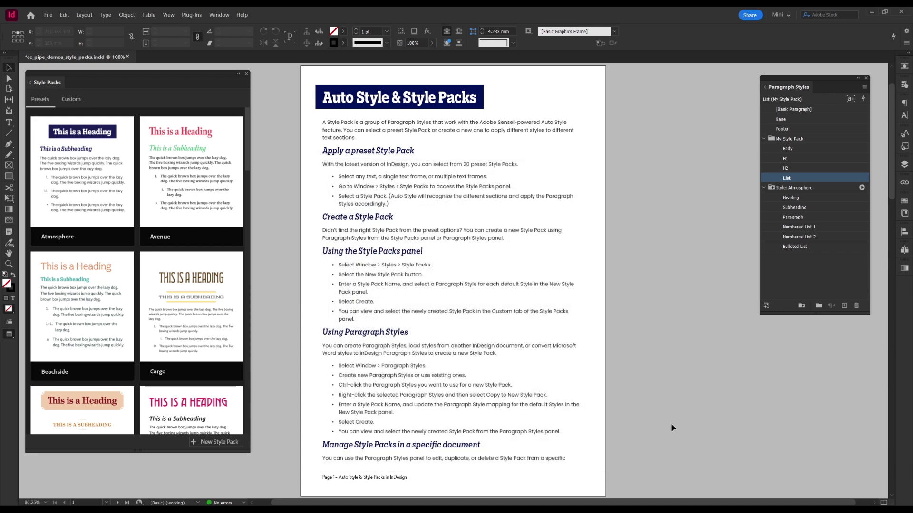
- Save the edited Atmosphere group as a custom style pack and check the custom and preset collections
{"action": "left_click", "coordinate": [813, 187]}
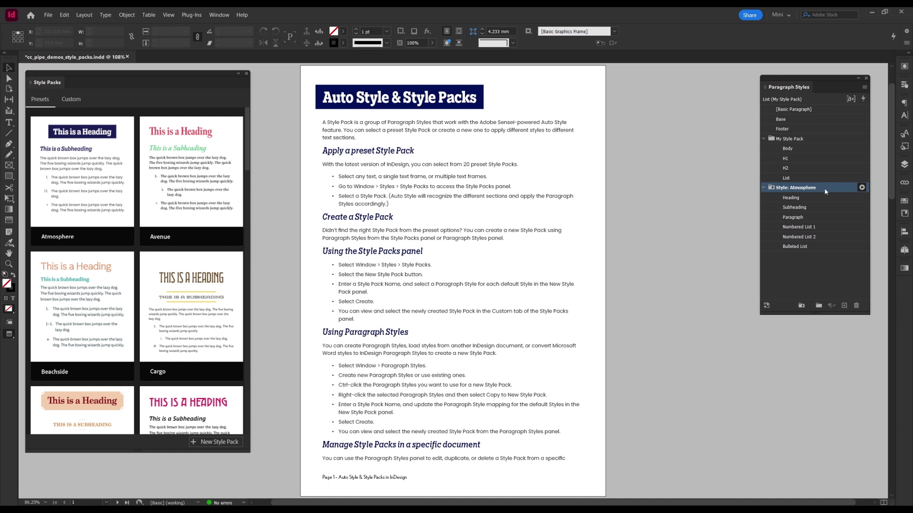
{"action": "right_click", "coordinate": [825, 191]}
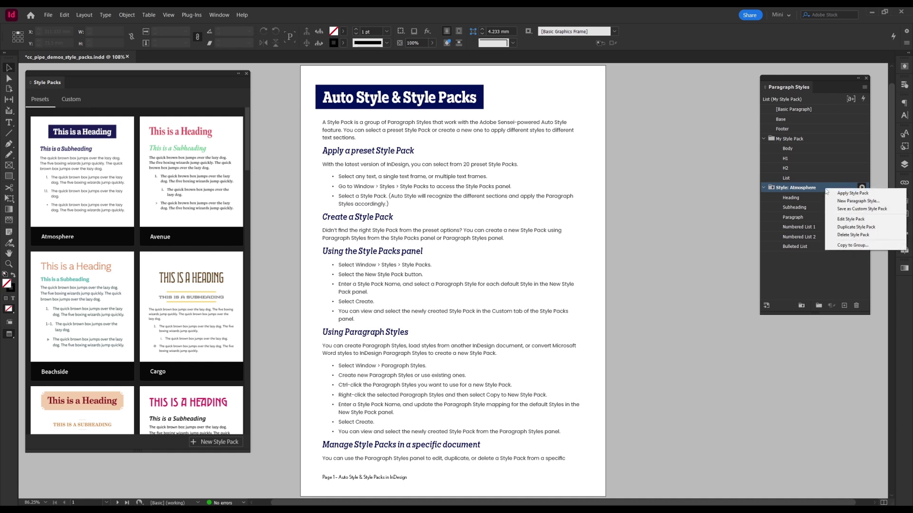
{"action": "left_click", "coordinate": [853, 209]}
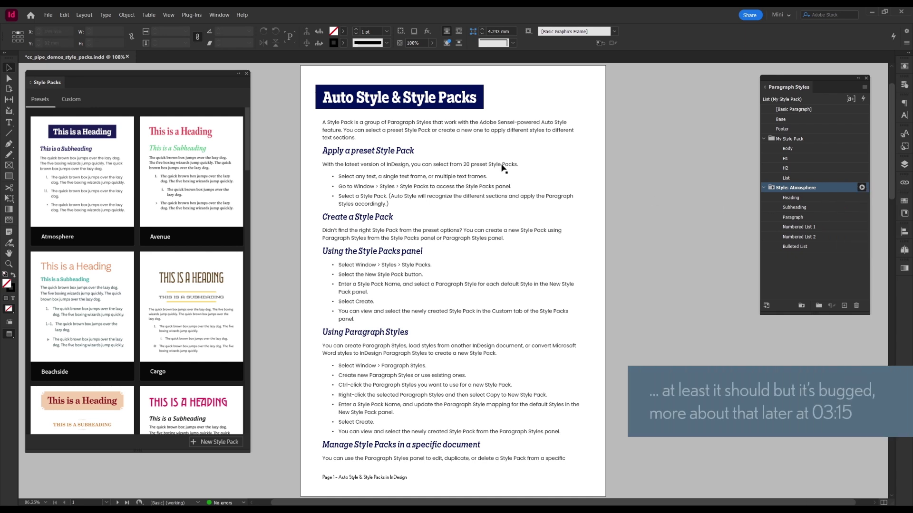
{"action": "left_click", "coordinate": [72, 99]}
{"action": "left_click", "coordinate": [39, 100]}
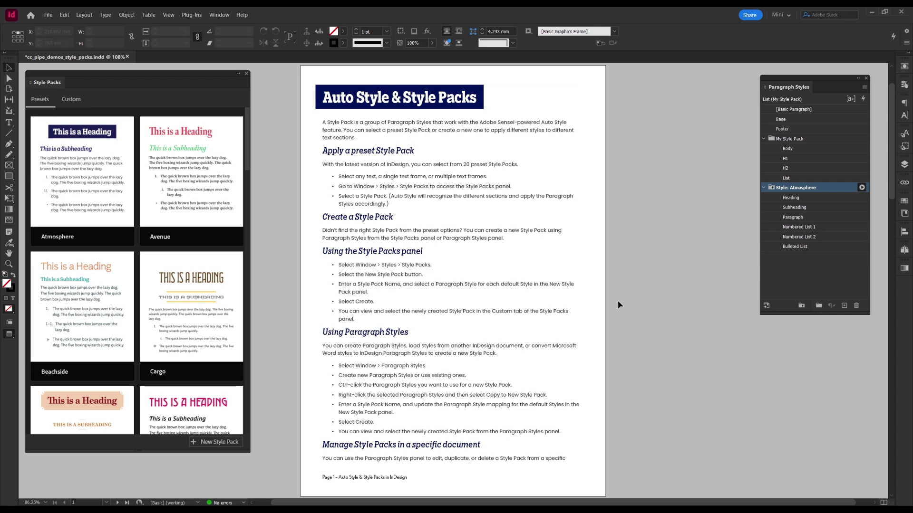
- Undo the Heading edits and the Atmosphere style pack, back to the unstyled text
{"action": "key", "text": "ctrl+z"}
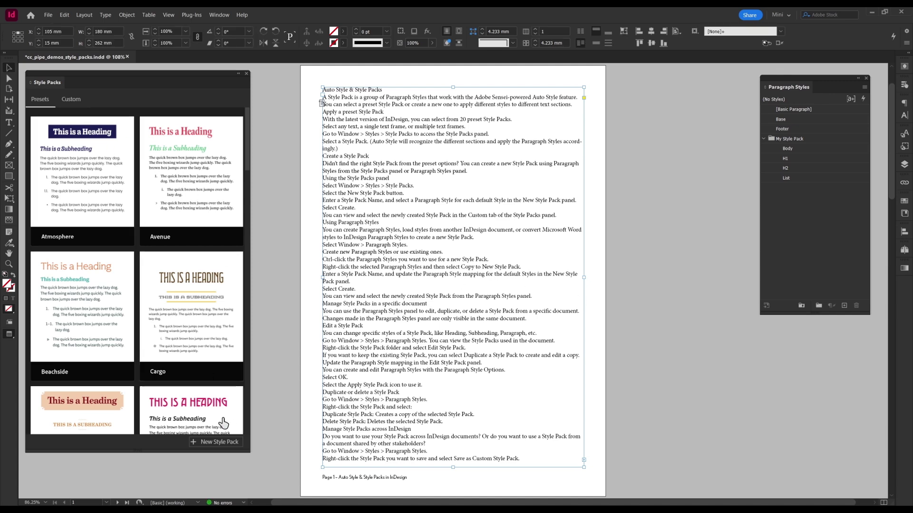
- Start a new style pack named "My style pack" and map its Heading to the H1 style from the My Style Pack folder
{"action": "left_click", "coordinate": [219, 442]}
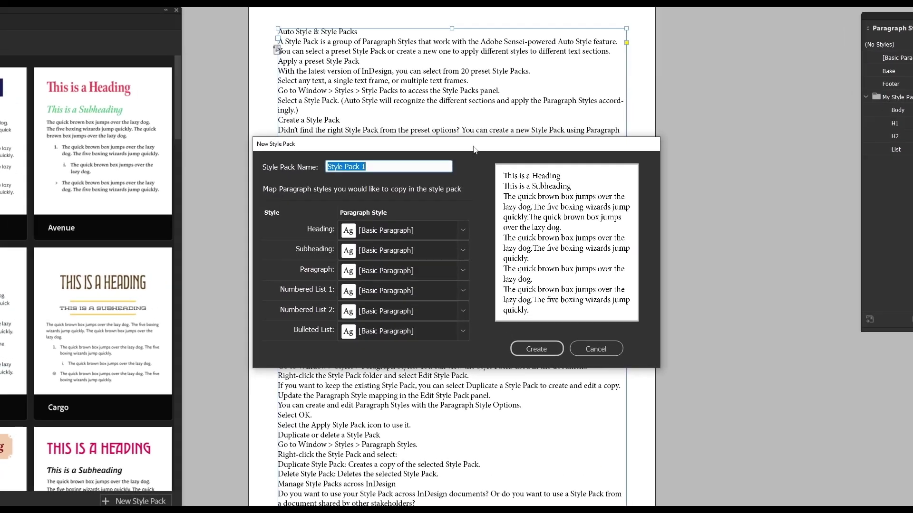
{"action": "type", "text": "My style pack"}
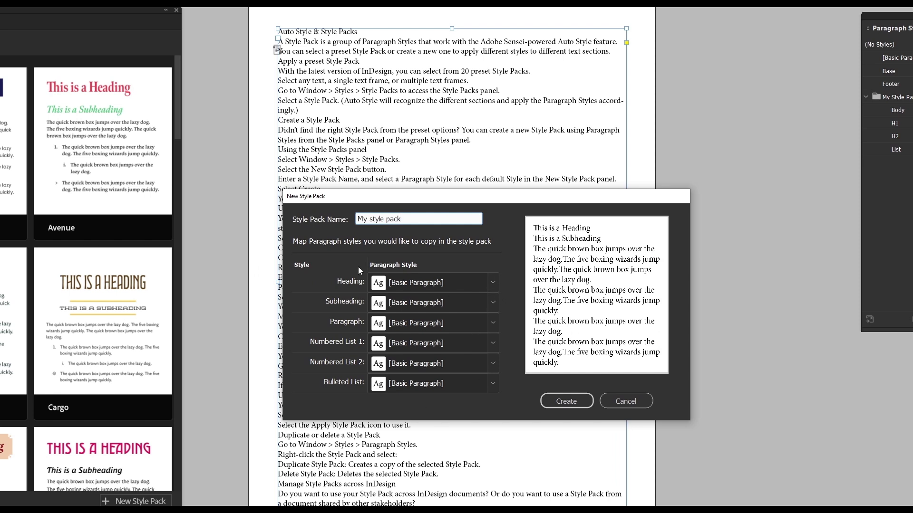
{"action": "left_click", "coordinate": [492, 283]}
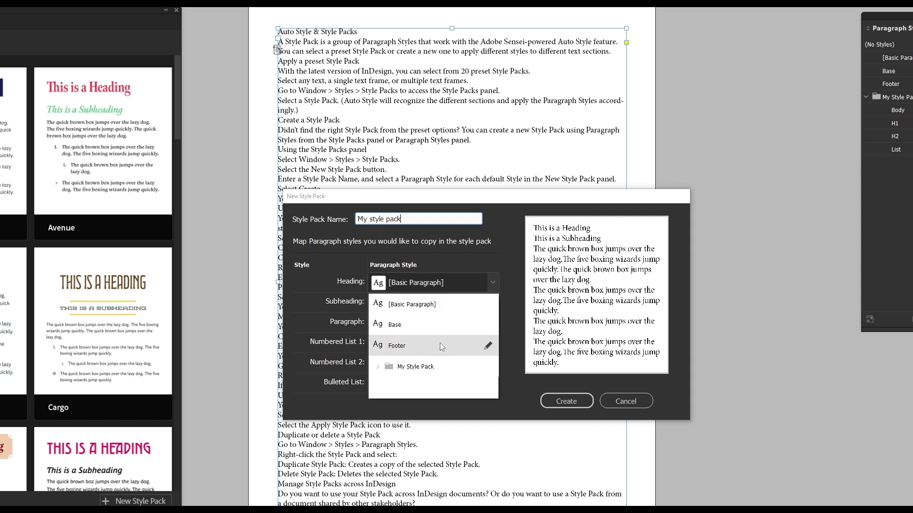
{"action": "left_click", "coordinate": [377, 367]}
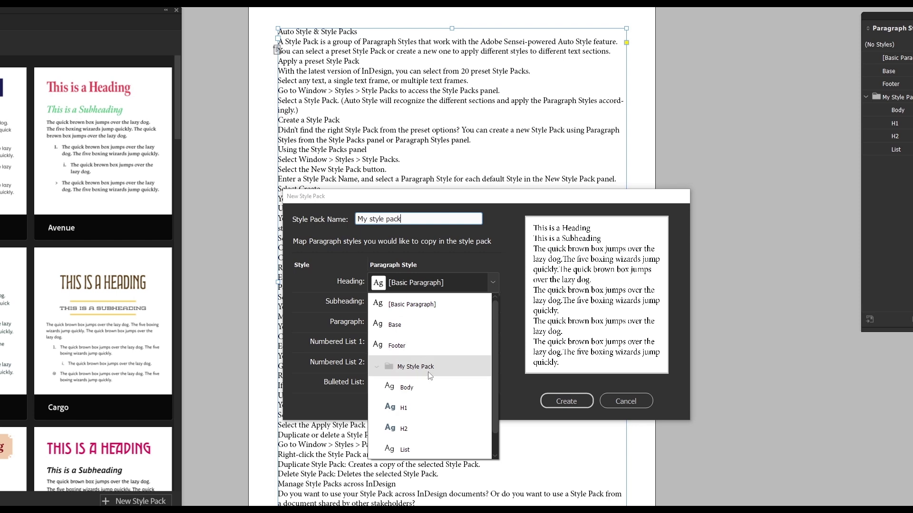
{"action": "left_click", "coordinate": [426, 406]}
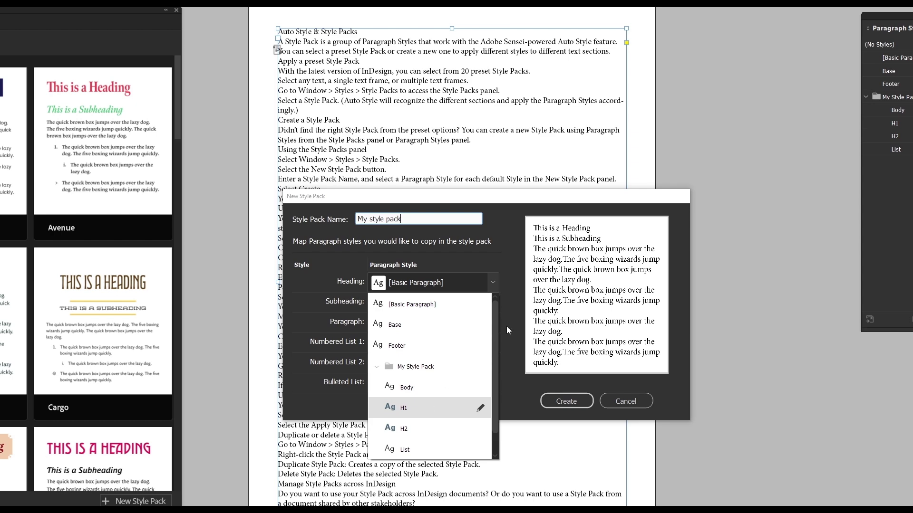
- Map the new style pack's Subheading to H2 and its Paragraph to Body
{"action": "left_click", "coordinate": [496, 307]}
{"action": "scroll", "coordinate": [420, 368], "scroll_direction": "down", "scroll_amount": 3}
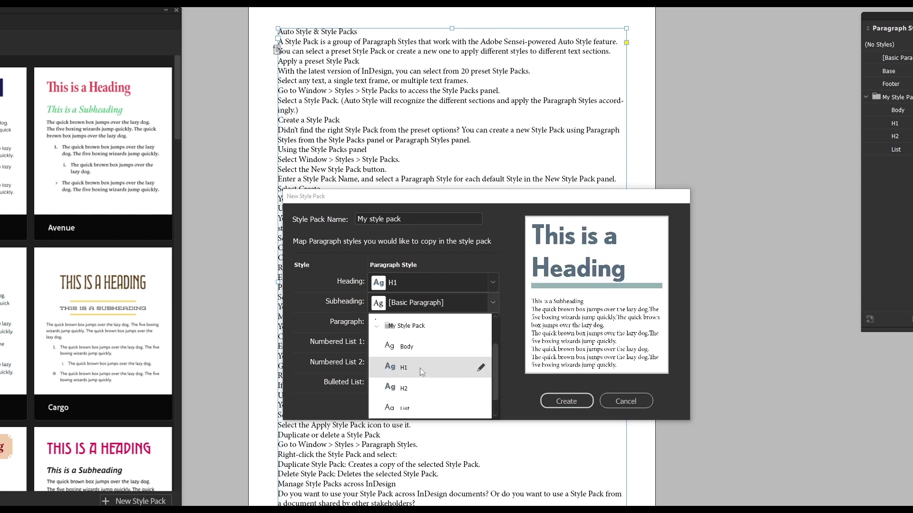
{"action": "left_click", "coordinate": [412, 386]}
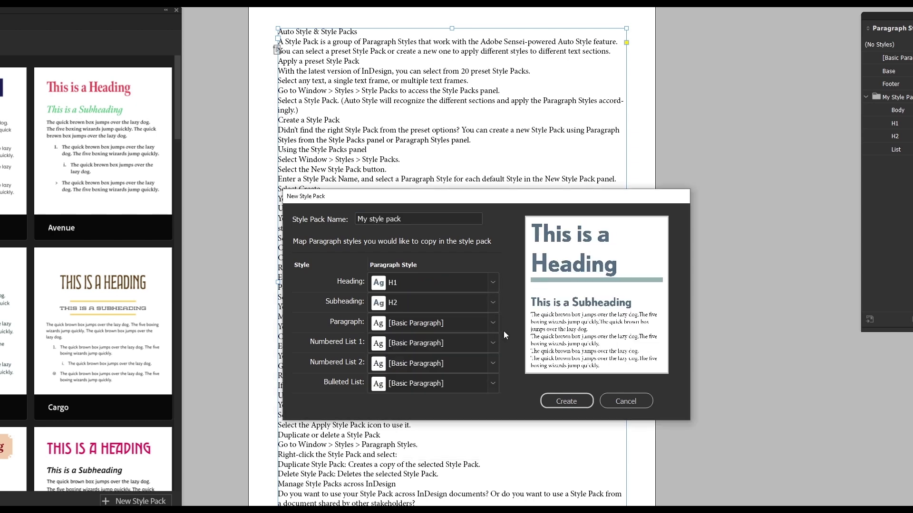
{"action": "left_click", "coordinate": [493, 323]}
{"action": "scroll", "coordinate": [430, 377], "scroll_direction": "down", "scroll_amount": 3}
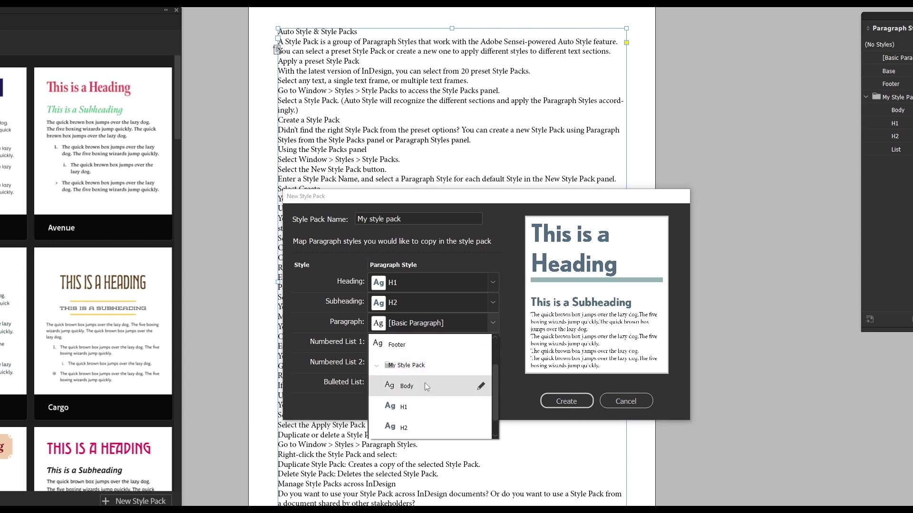
{"action": "left_click", "coordinate": [424, 383]}
- Map Numbered List 1, Numbered List 2 and Bulleted List to the List style and create the style pack
{"action": "left_click", "coordinate": [493, 344]}
{"action": "scroll", "coordinate": [418, 404], "scroll_direction": "down", "scroll_amount": 3}
{"action": "left_click", "coordinate": [412, 449]}
{"action": "left_click", "coordinate": [493, 364]}
{"action": "scroll", "coordinate": [433, 422], "scroll_direction": "down", "scroll_amount": 3}
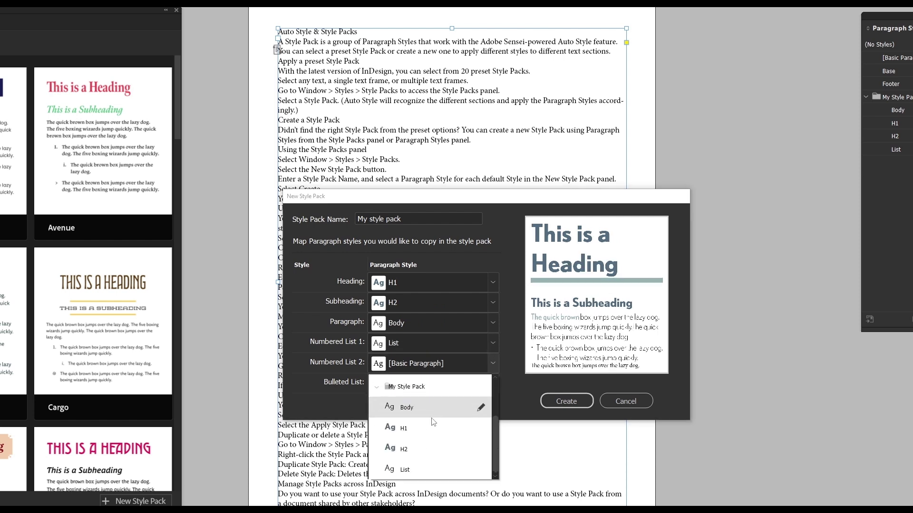
{"action": "key", "text": "Return"}
{"action": "left_click", "coordinate": [493, 383]}
{"action": "scroll", "coordinate": [420, 452], "scroll_direction": "down", "scroll_amount": 3}
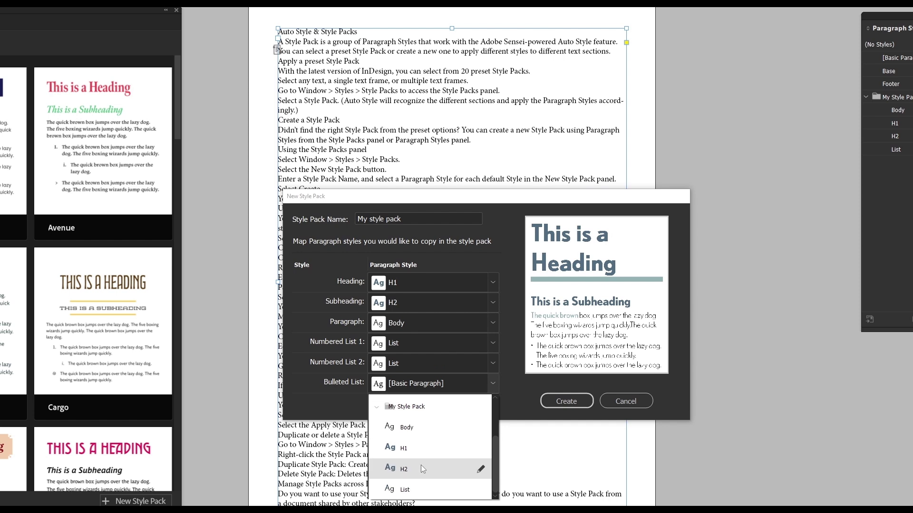
{"action": "key", "text": "Return"}
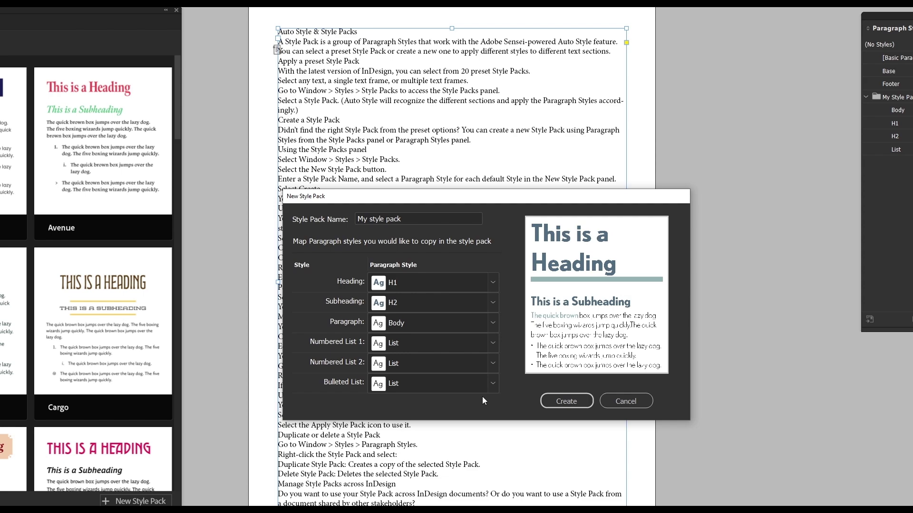
{"action": "left_click", "coordinate": [566, 401]}
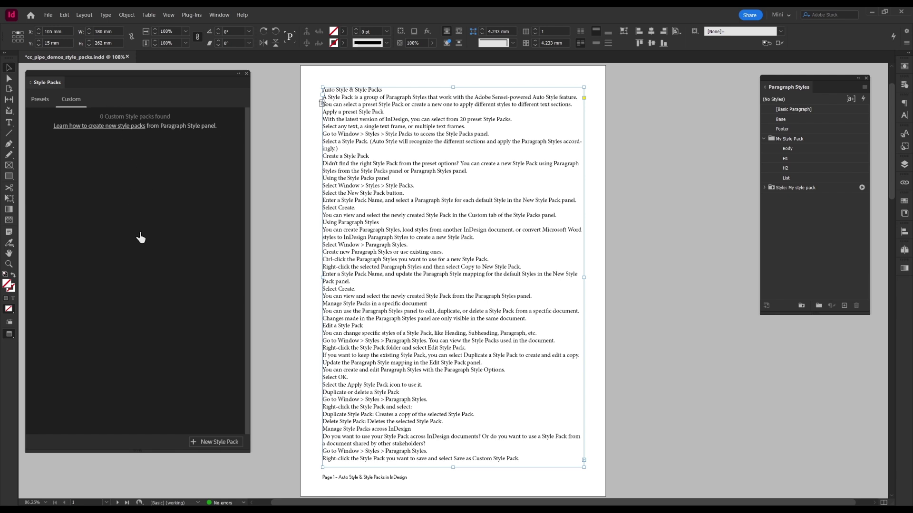
- Apply the new "My style pack" style pack to the main text frame
{"action": "left_click", "coordinate": [620, 209]}
{"action": "left_click", "coordinate": [479, 192]}
{"action": "right_click", "coordinate": [800, 189]}
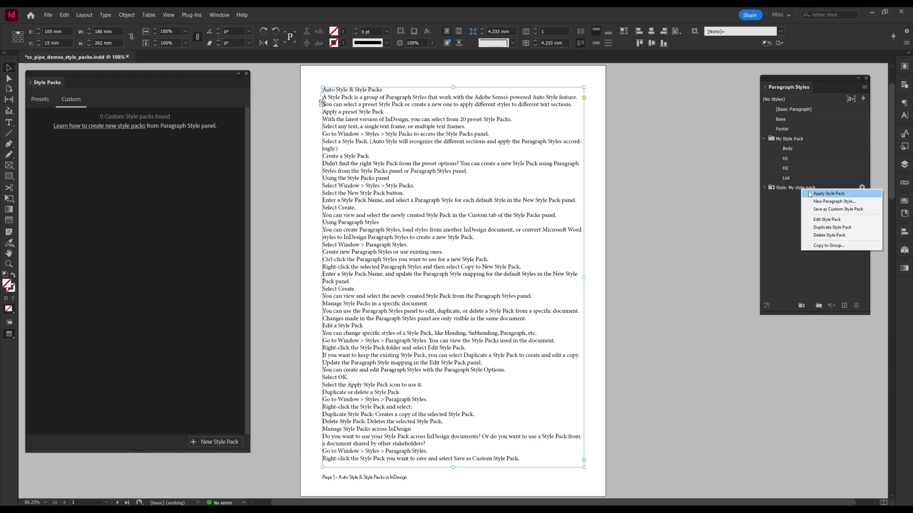
{"action": "left_click", "coordinate": [810, 195]}
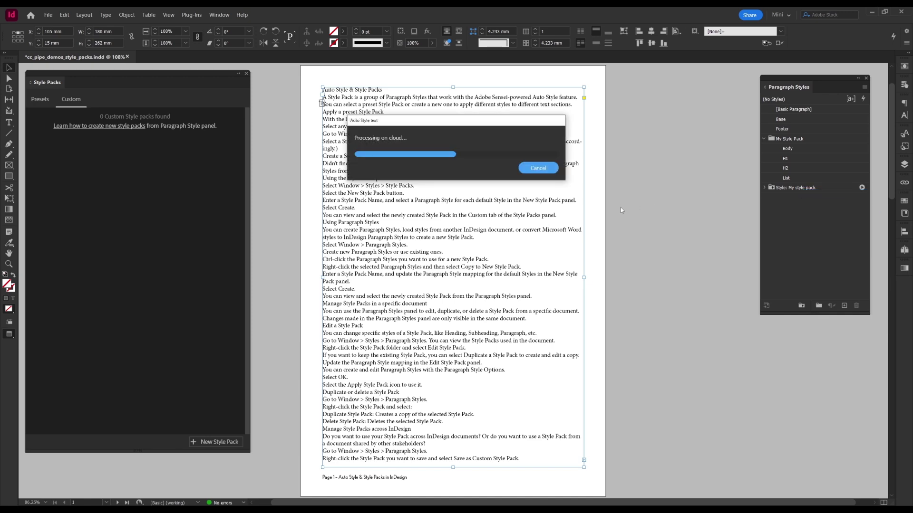